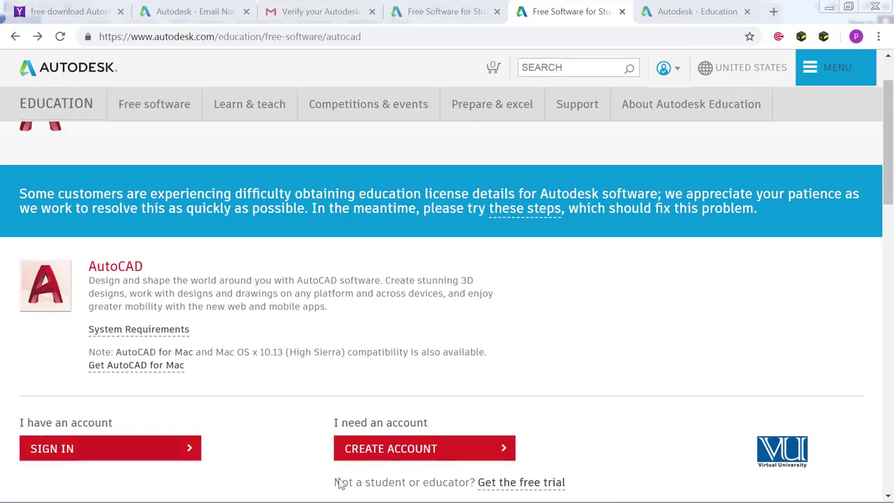
Sign in to Autodesk Education with the existing account's email and saved password.
{"action": "left_click", "coordinate": [171, 453]}
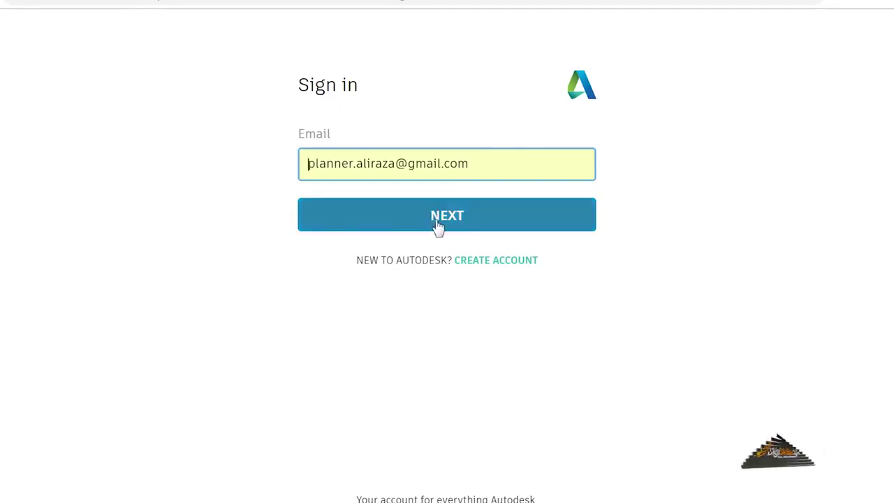
{"action": "left_click", "coordinate": [480, 221]}
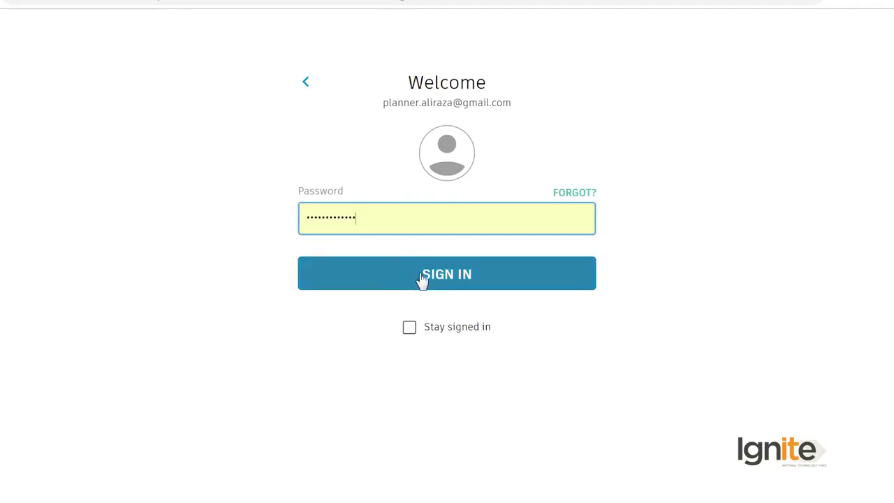
{"action": "left_click", "coordinate": [444, 281]}
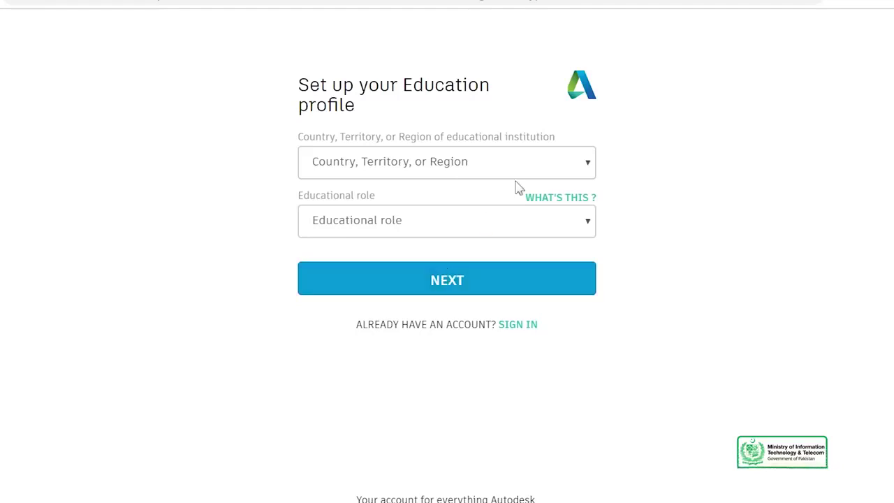
Set the profile country to Pakistan and the educational role to Student.
{"action": "left_click", "coordinate": [590, 164]}
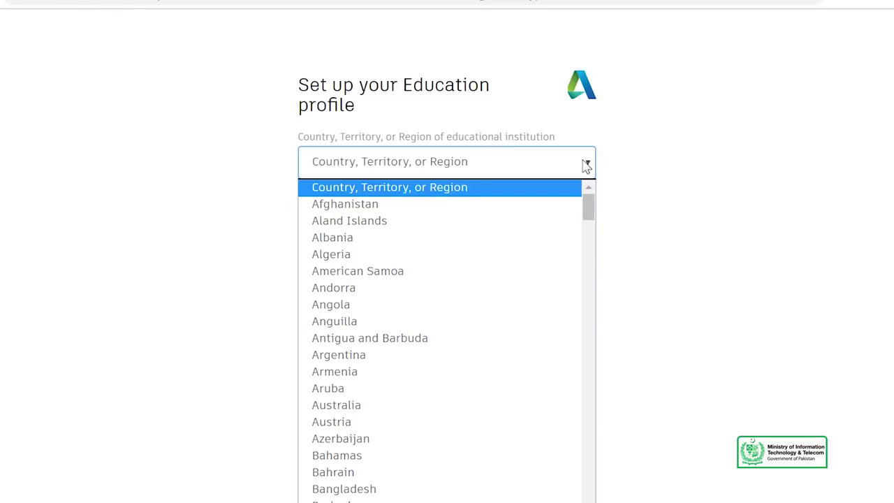
{"action": "key", "text": "p"}
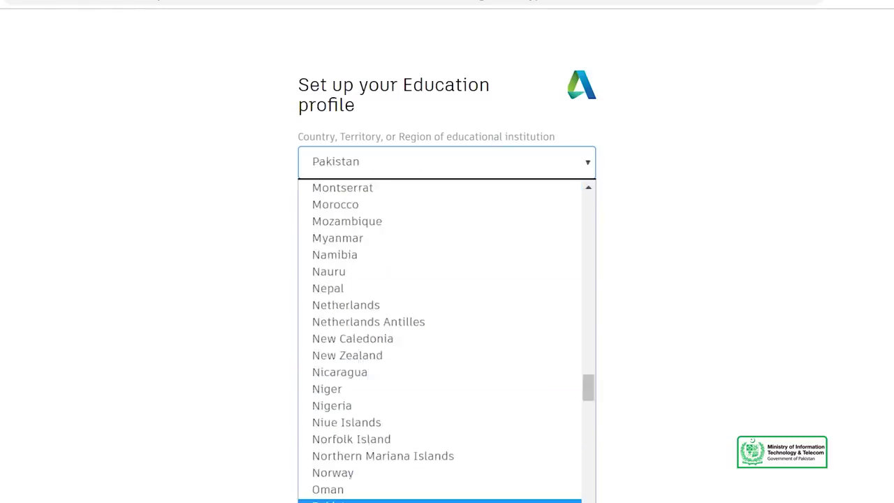
{"action": "key", "text": "Return"}
{"action": "left_click", "coordinate": [424, 234]}
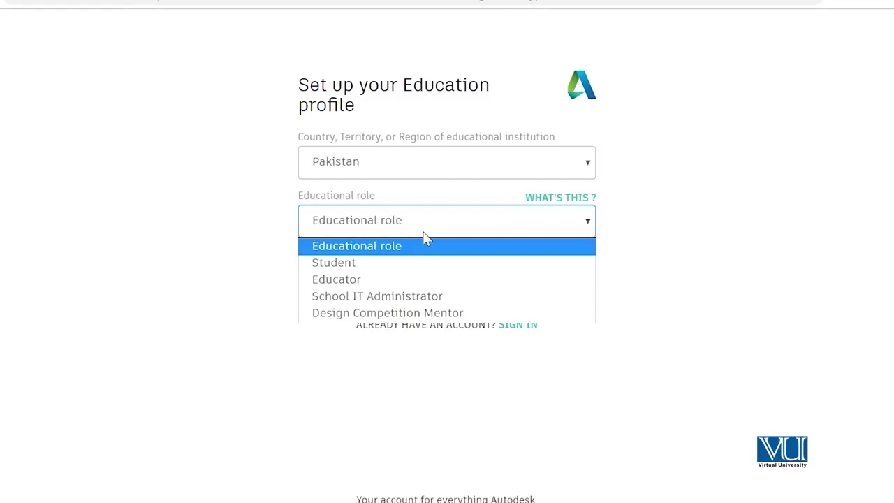
{"action": "left_click", "coordinate": [354, 264]}
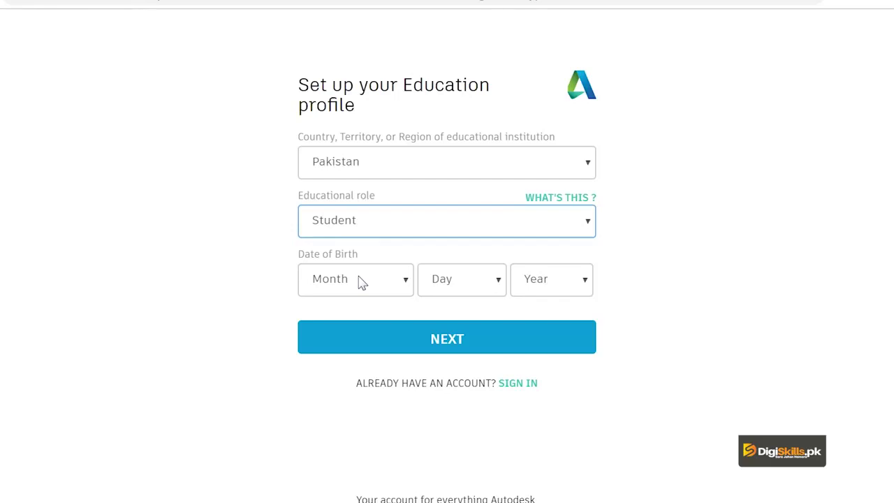
Enter January 8, 1998 as the date of birth.
{"action": "left_click", "coordinate": [364, 280]}
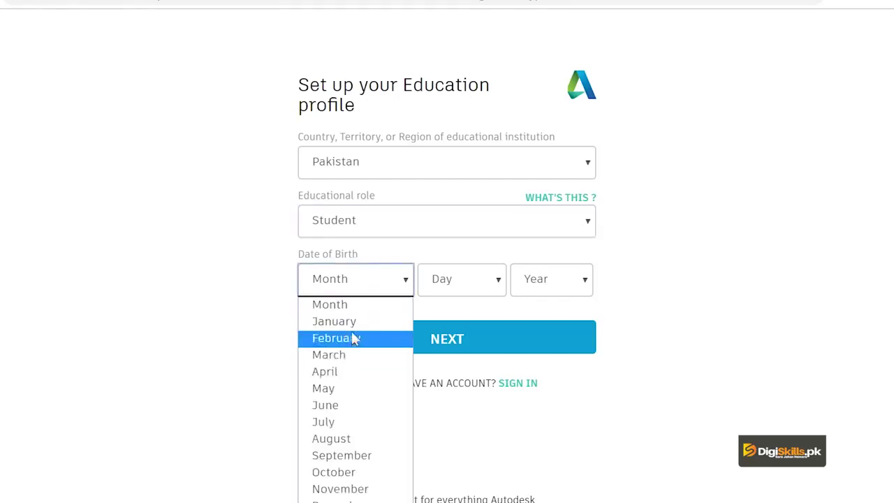
{"action": "left_click", "coordinate": [350, 320]}
{"action": "left_click", "coordinate": [466, 288]}
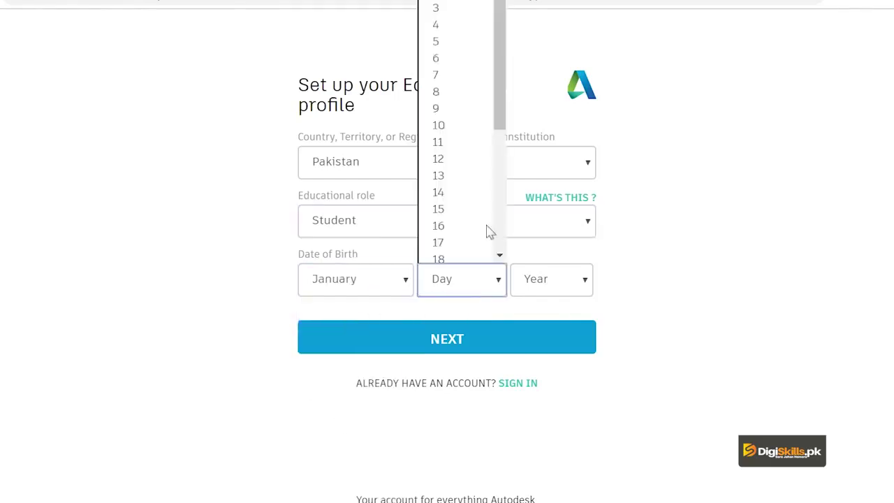
{"action": "left_click", "coordinate": [465, 84]}
{"action": "left_click", "coordinate": [573, 282]}
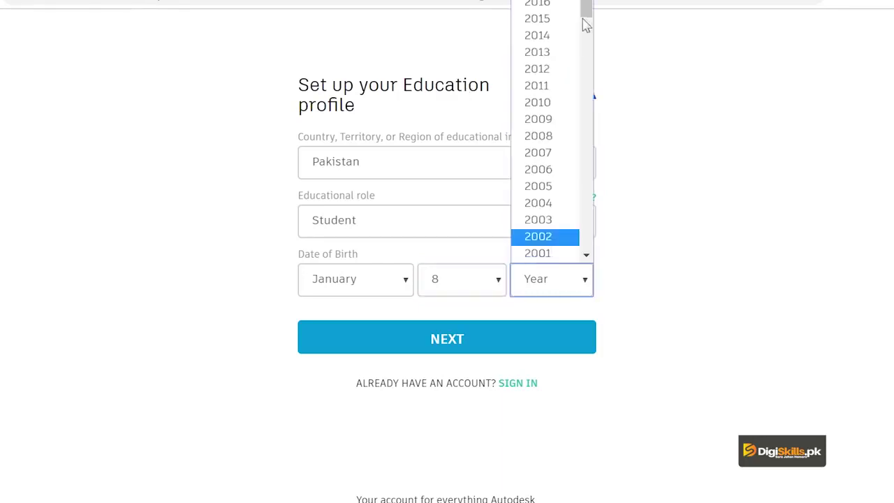
{"action": "scroll", "coordinate": [545, 56], "scroll_direction": "down", "scroll_amount": 1}
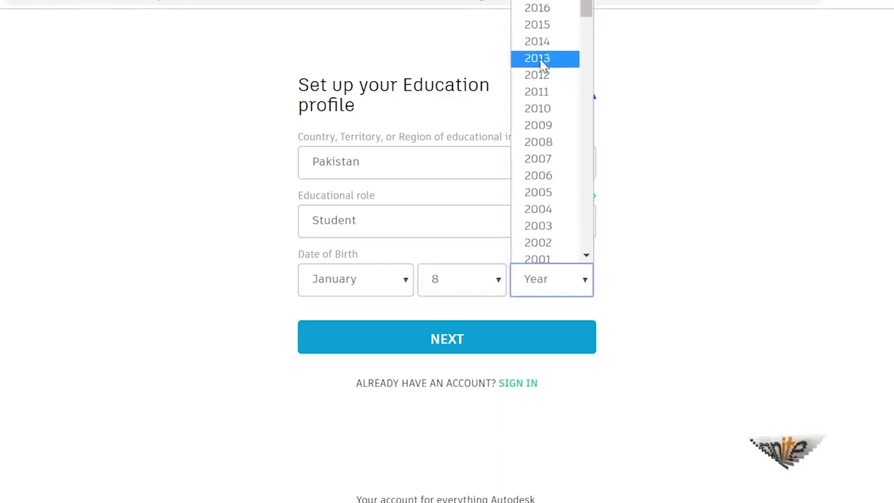
{"action": "scroll", "coordinate": [544, 63], "scroll_direction": "down", "scroll_amount": 7}
{"action": "scroll", "coordinate": [541, 78], "scroll_direction": "up", "scroll_amount": 7}
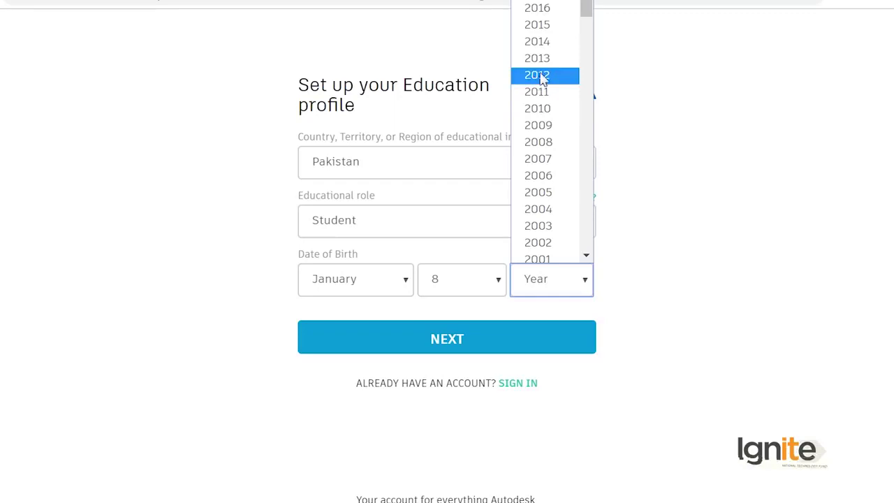
{"action": "scroll", "coordinate": [553, 155], "scroll_direction": "down", "scroll_amount": 3}
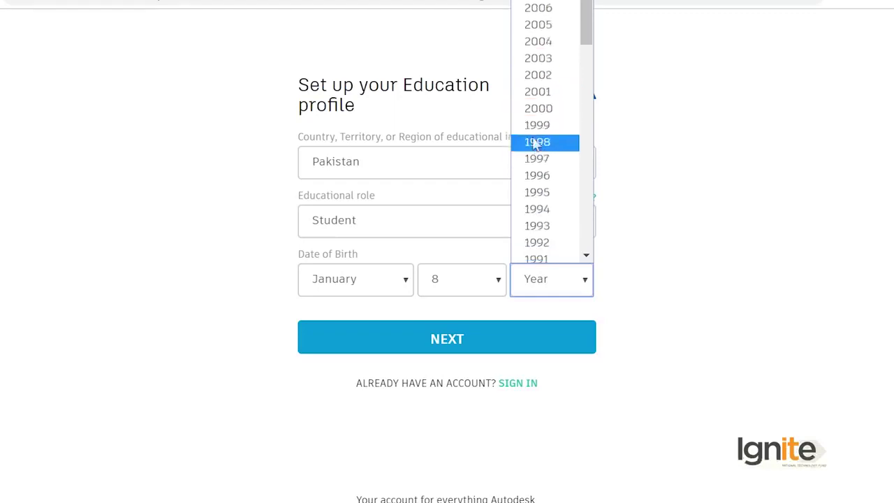
{"action": "left_click", "coordinate": [535, 142]}
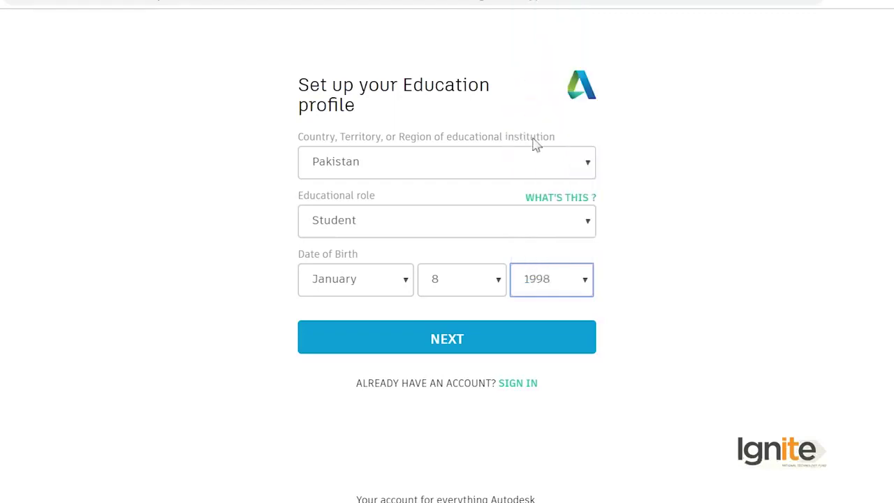
Submit the profile and enter Digi Skills as the school name.
{"action": "left_click", "coordinate": [455, 338]}
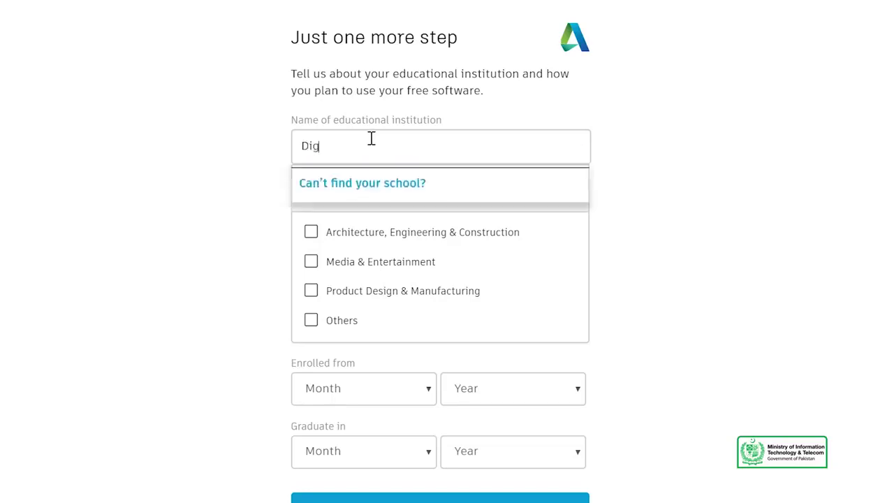
{"action": "type", "text": "Sk"}
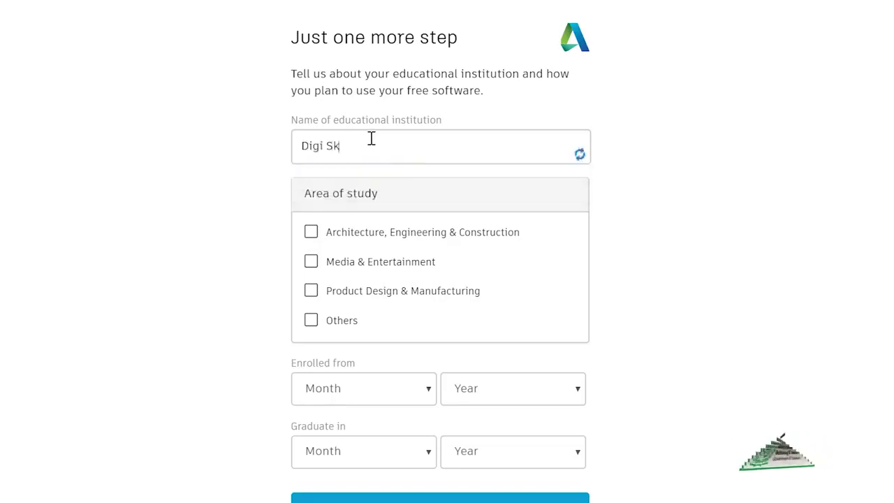
{"action": "type", "text": "ills"}
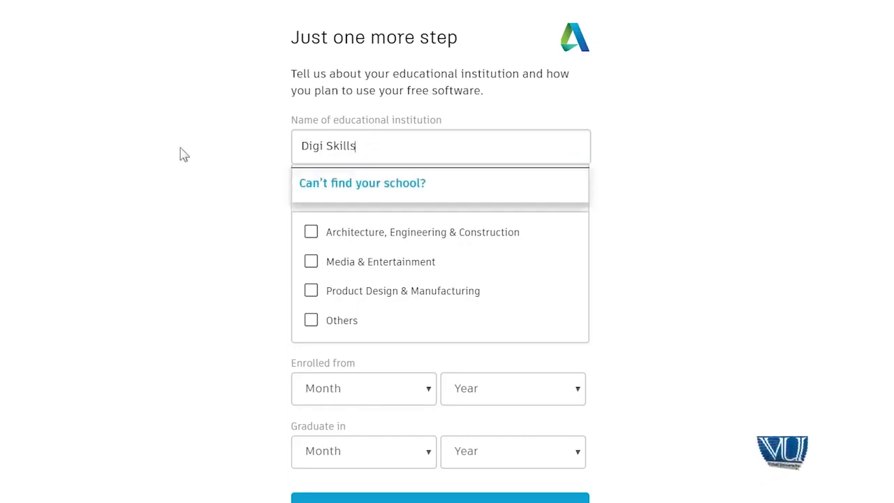
{"action": "left_click", "coordinate": [200, 169]}
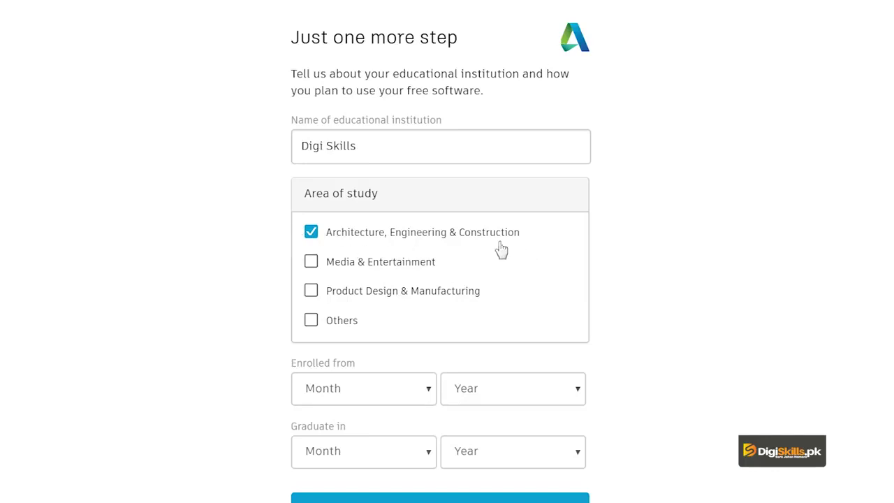
Set the enrollment start date to December 2018.
{"action": "scroll", "coordinate": [398, 331], "scroll_direction": "down", "scroll_amount": 1}
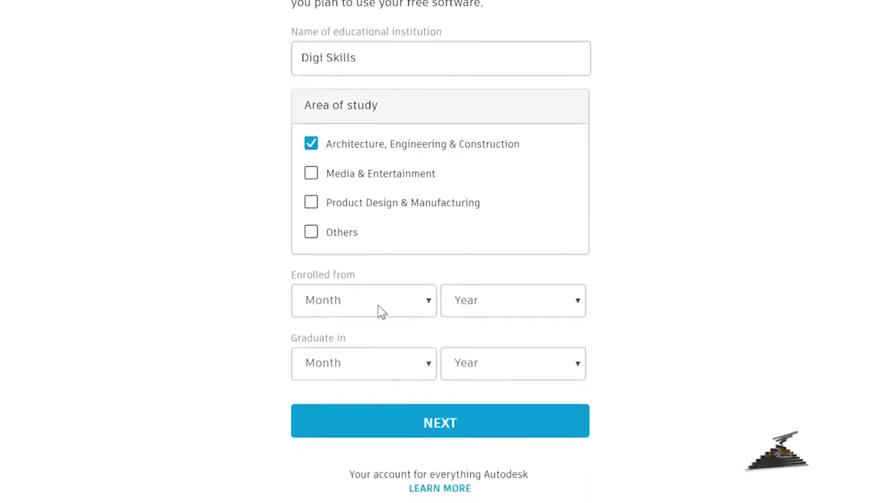
{"action": "left_click", "coordinate": [390, 305]}
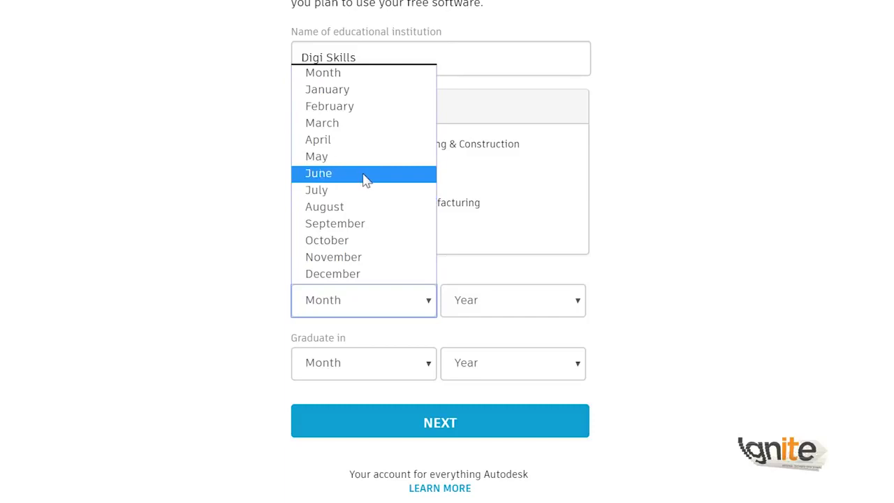
{"action": "left_click", "coordinate": [356, 275]}
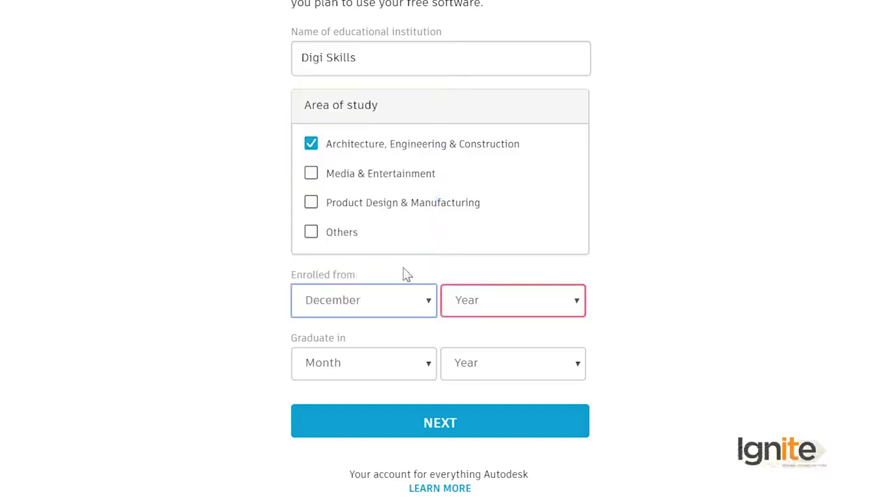
{"action": "left_click", "coordinate": [483, 308]}
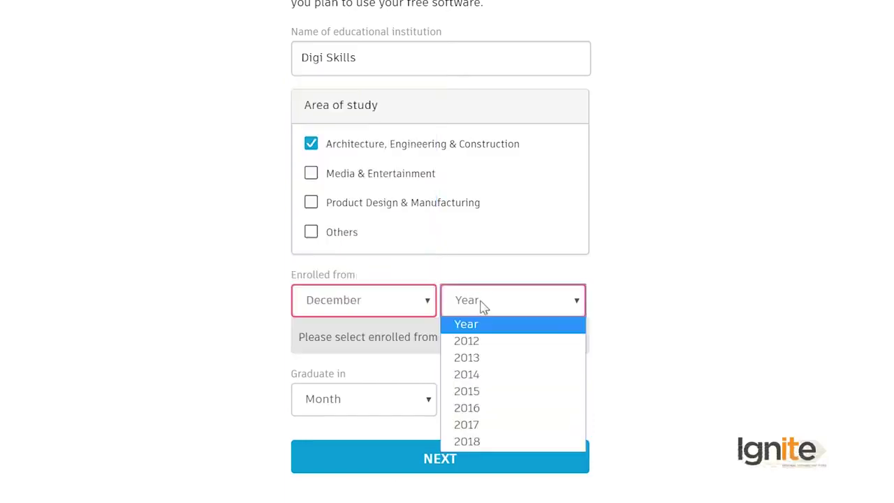
{"action": "left_click", "coordinate": [499, 439]}
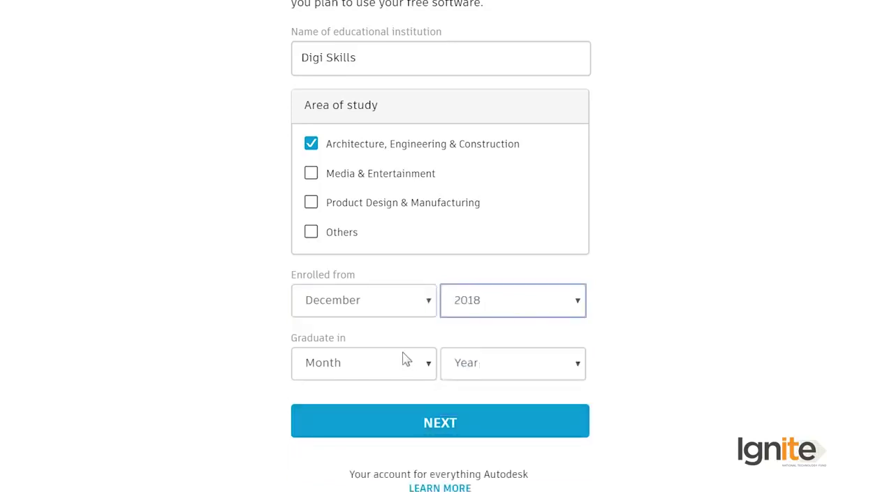
Set the graduation date to 2019, changing the month from August to December.
{"action": "left_click", "coordinate": [363, 371]}
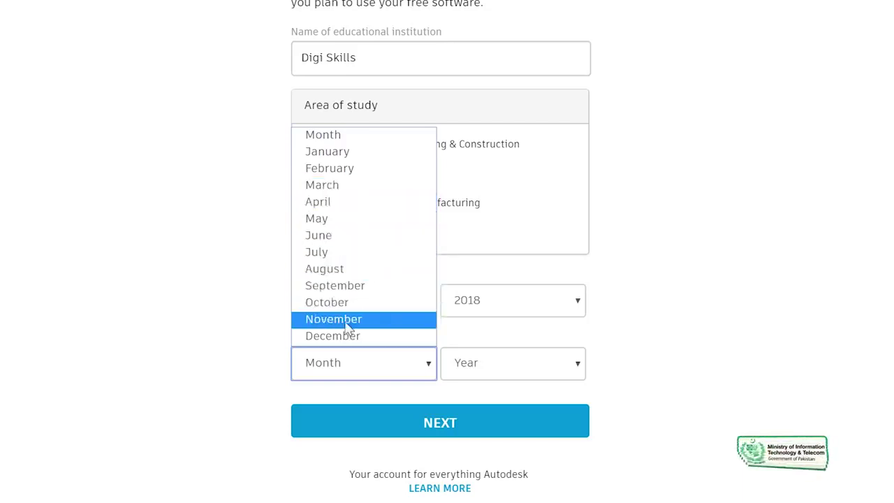
{"action": "left_click", "coordinate": [347, 268]}
{"action": "left_click", "coordinate": [503, 363]}
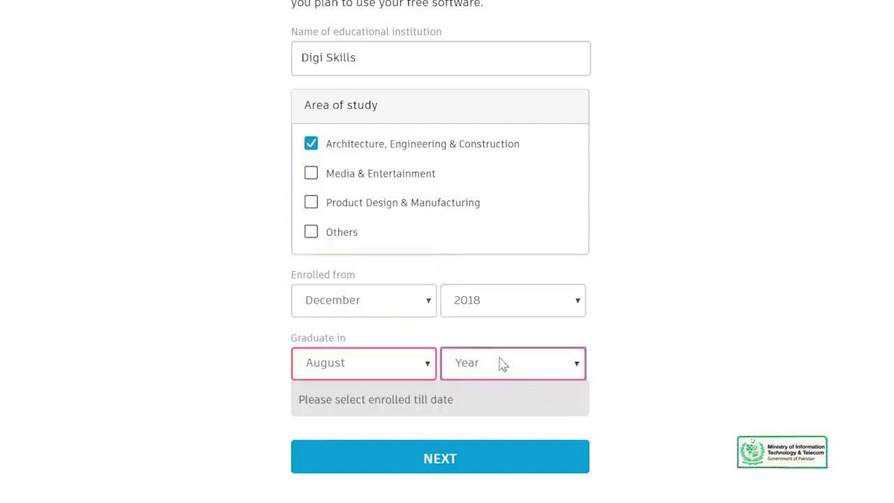
{"action": "left_click", "coordinate": [495, 253]}
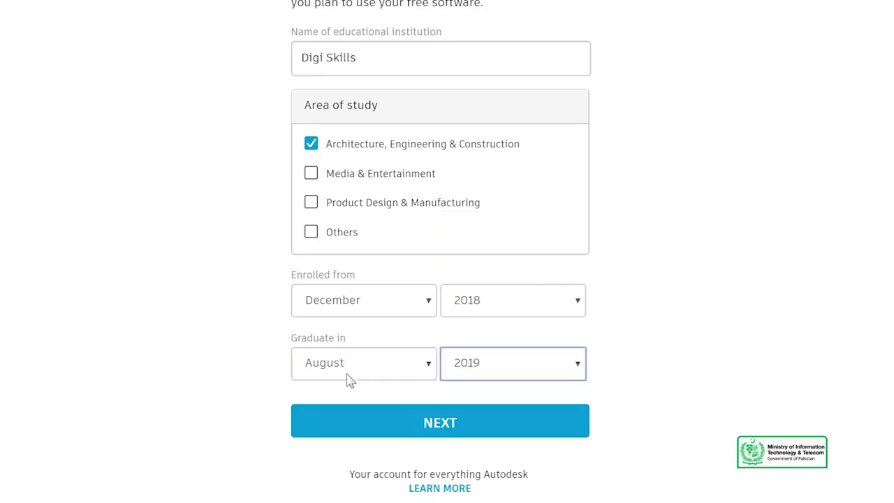
{"action": "left_click", "coordinate": [352, 373]}
{"action": "left_click", "coordinate": [363, 341]}
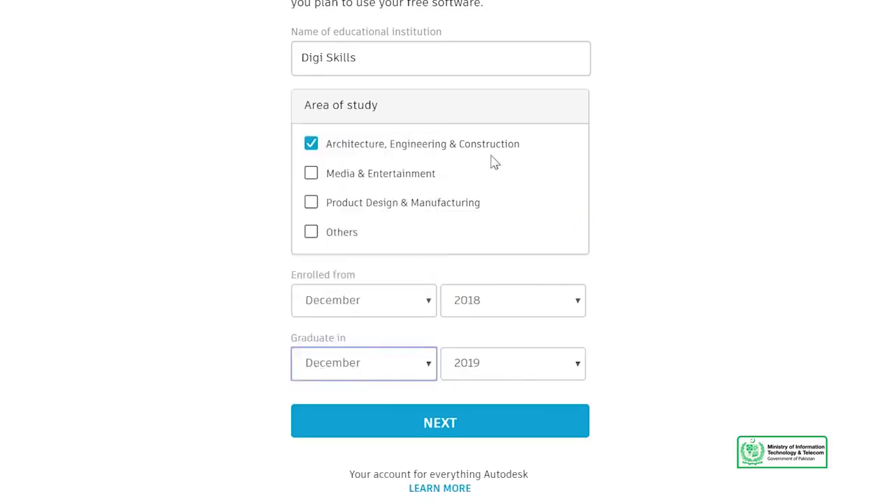
{"action": "scroll", "coordinate": [451, 55], "scroll_direction": "up", "scroll_amount": 2}
{"action": "scroll", "coordinate": [377, 88], "scroll_direction": "down", "scroll_amount": 2}
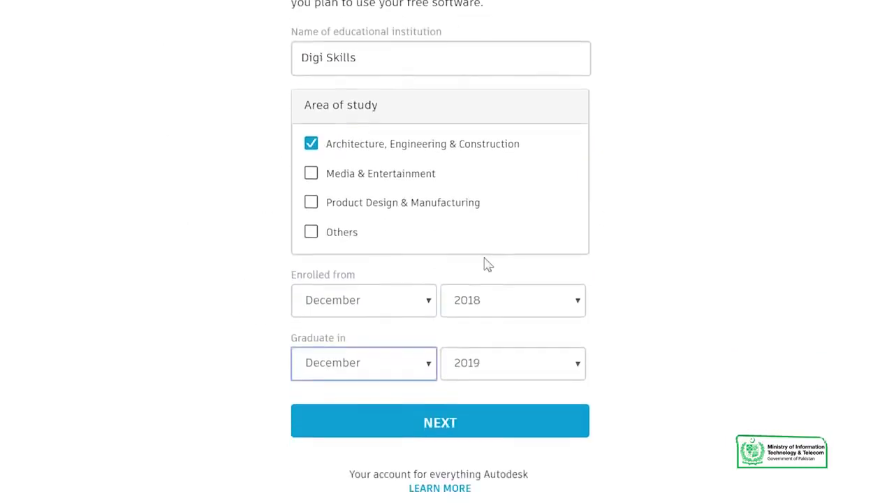
Submit the education details and add Digi Skills, Lahore, Punjab as a new institution record.
{"action": "left_click", "coordinate": [420, 426]}
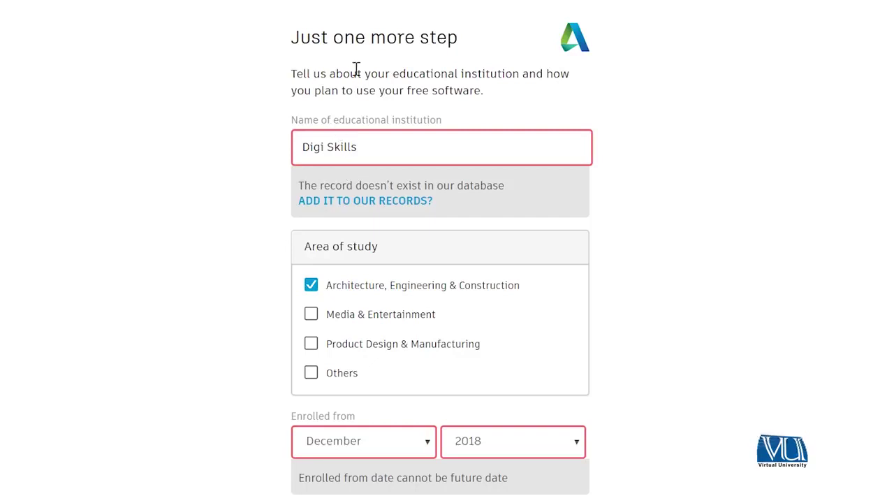
{"action": "left_click", "coordinate": [355, 202]}
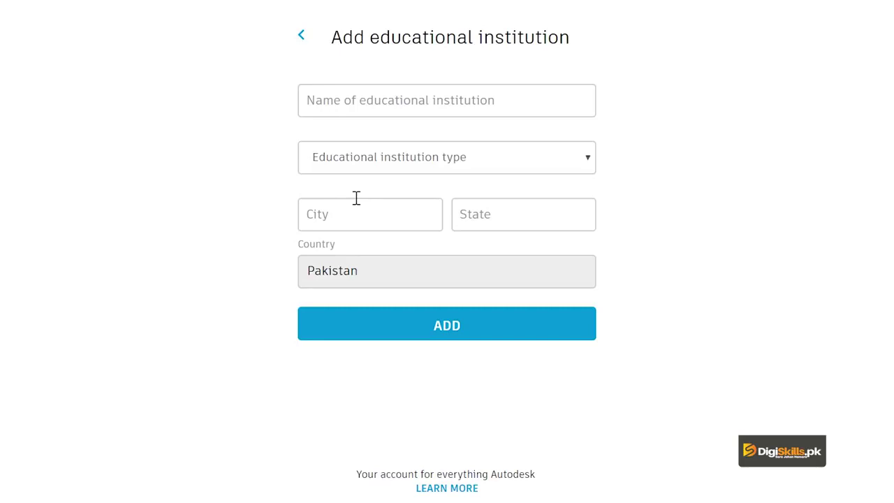
{"action": "left_click", "coordinate": [379, 95]}
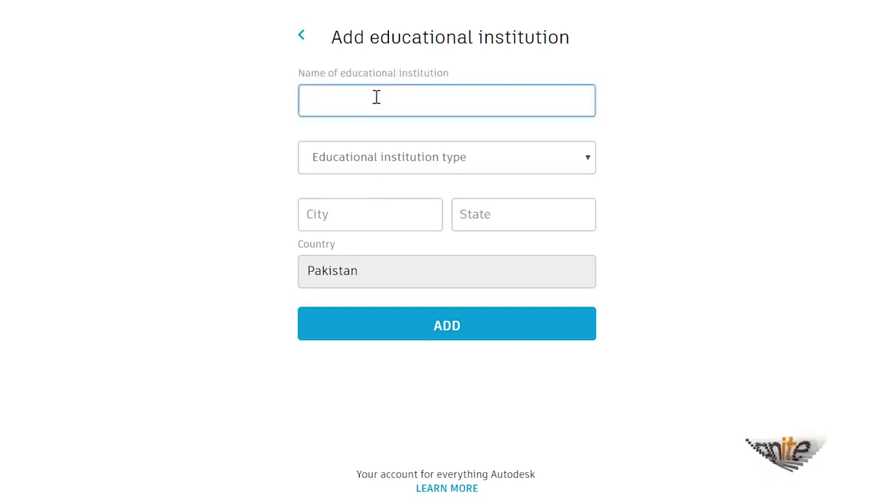
{"action": "type", "text": "Digi Skills"}
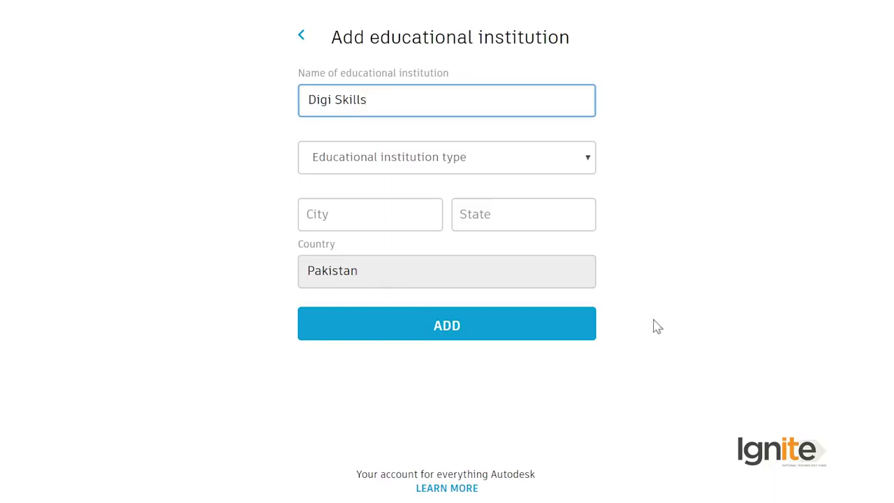
{"action": "left_click", "coordinate": [356, 209]}
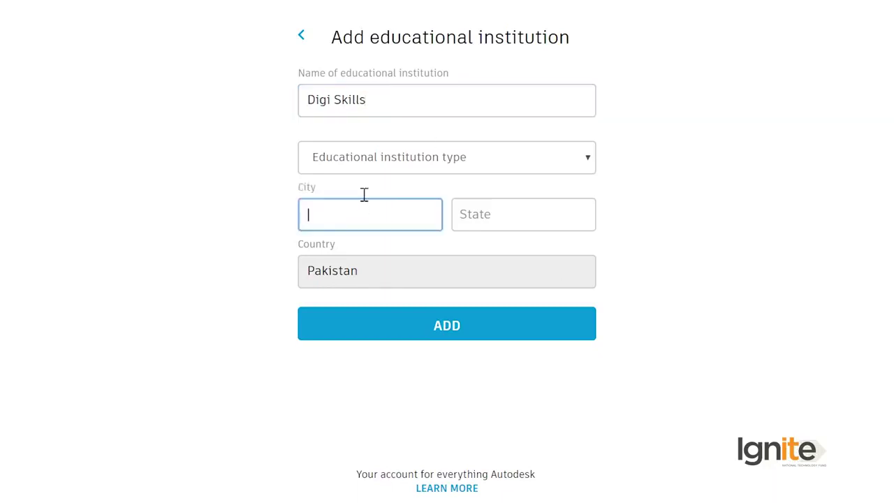
{"action": "type", "text": "Lahore"}
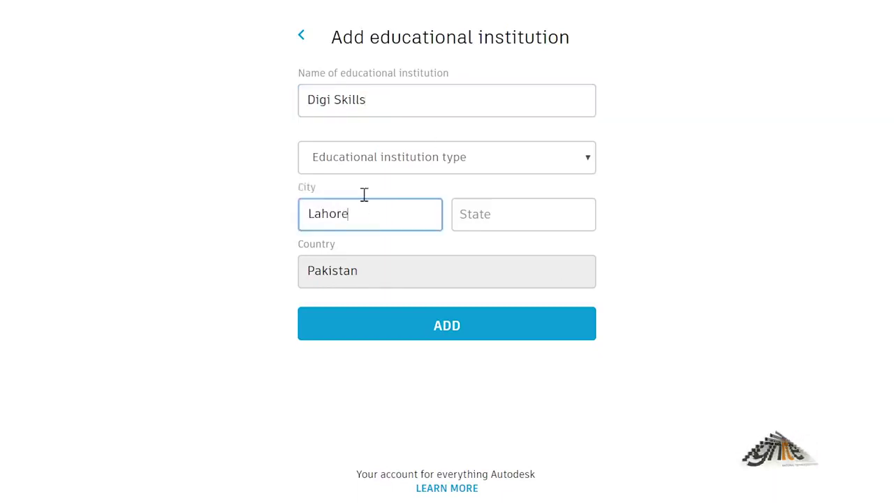
{"action": "left_click", "coordinate": [479, 215]}
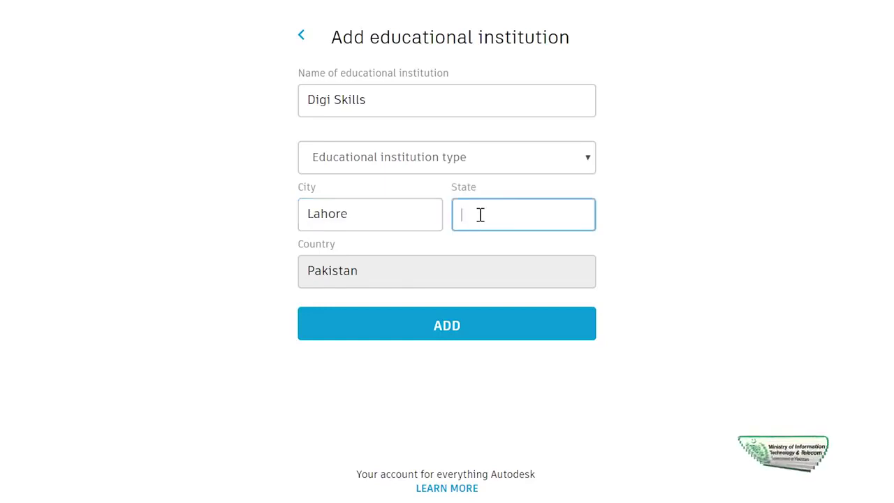
{"action": "type", "text": "Punjab"}
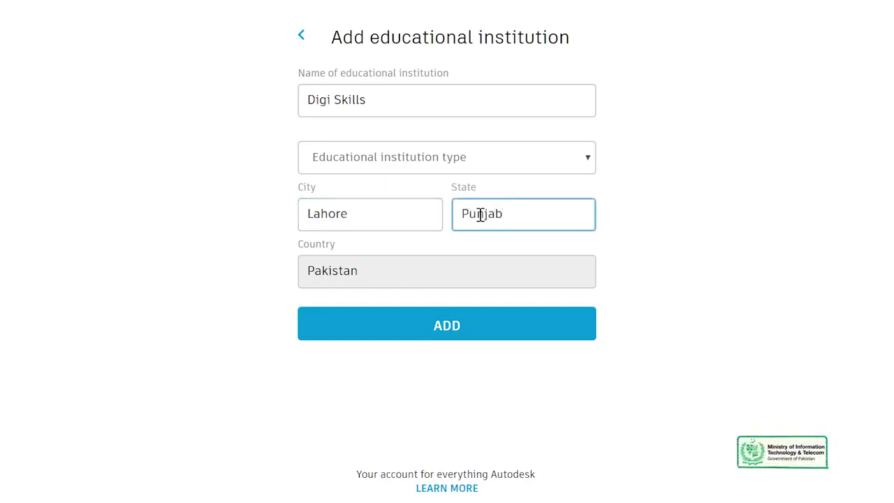
{"action": "left_click", "coordinate": [447, 323]}
Resubmit the education details and reopen the enrolment month list.
{"action": "scroll", "coordinate": [413, 379], "scroll_direction": "down", "scroll_amount": 3}
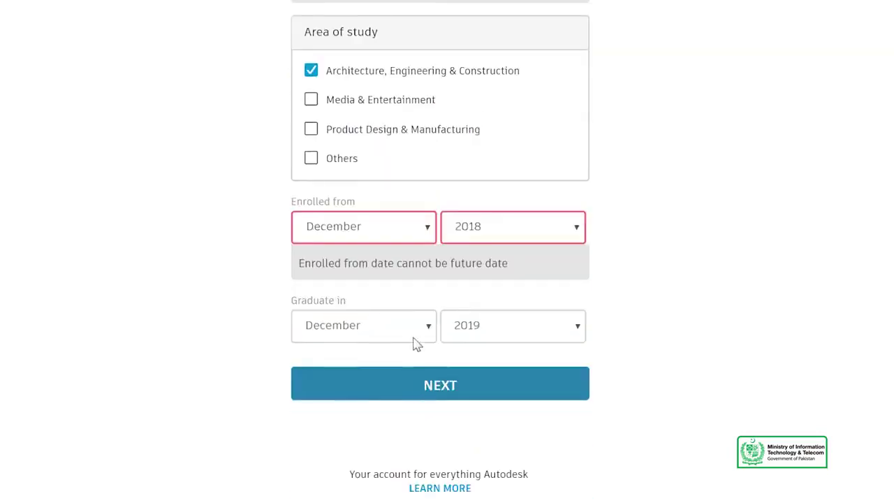
{"action": "scroll", "coordinate": [381, 91], "scroll_direction": "up", "scroll_amount": 2}
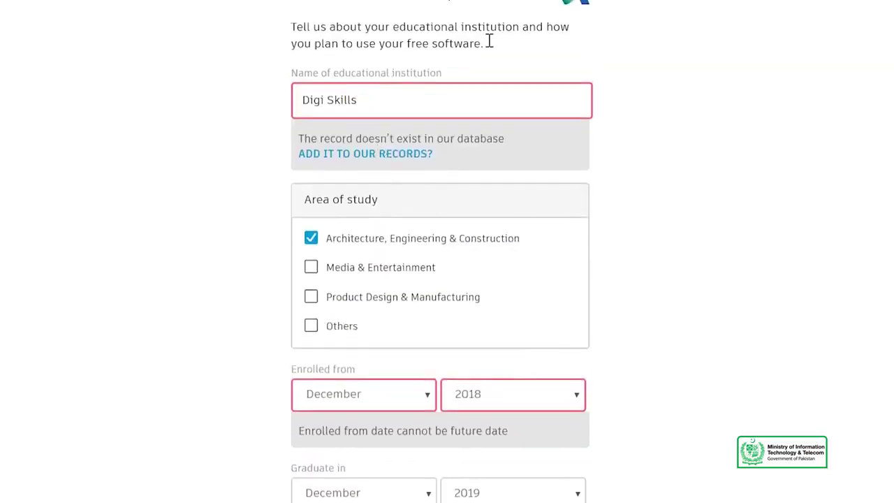
{"action": "scroll", "coordinate": [257, 90], "scroll_direction": "down", "scroll_amount": 3}
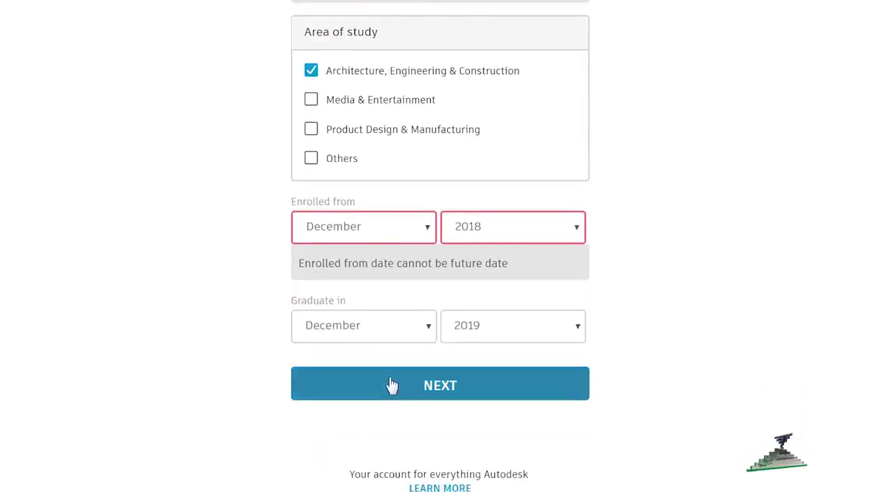
{"action": "left_click", "coordinate": [391, 385]}
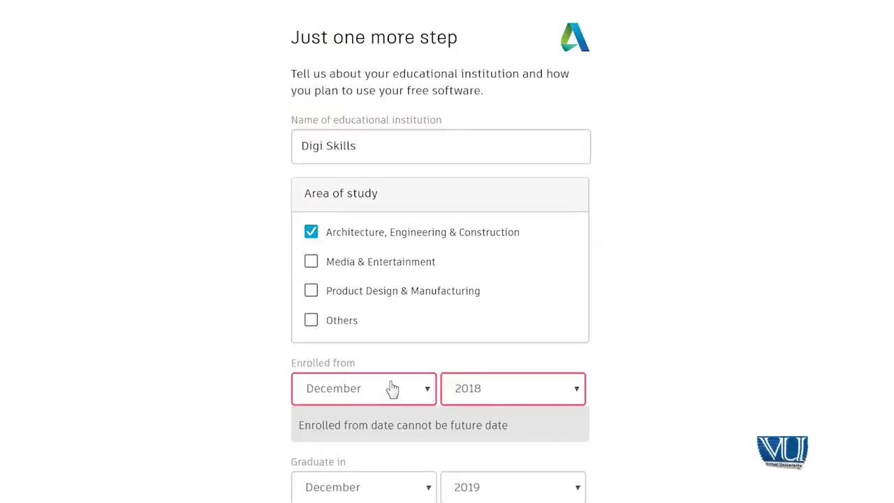
{"action": "scroll", "coordinate": [405, 388], "scroll_direction": "down", "scroll_amount": 3}
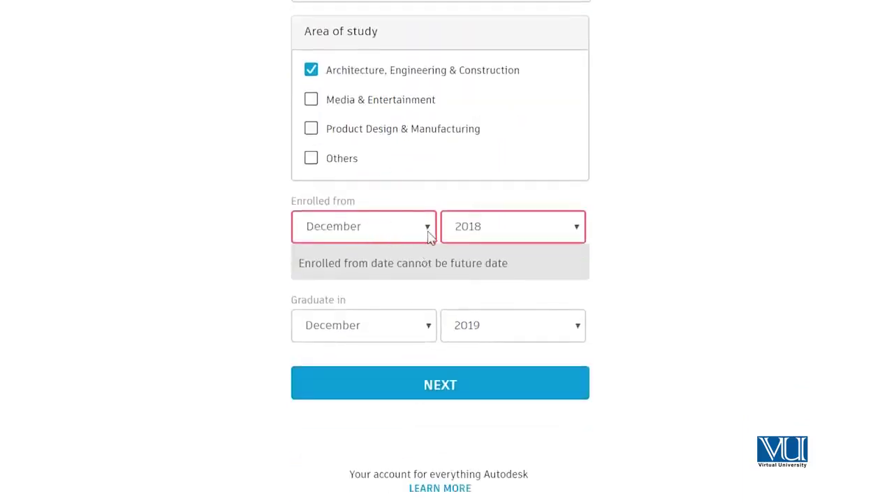
{"action": "left_click", "coordinate": [427, 234]}
{"action": "left_click", "coordinate": [418, 236]}
{"action": "left_click", "coordinate": [414, 238]}
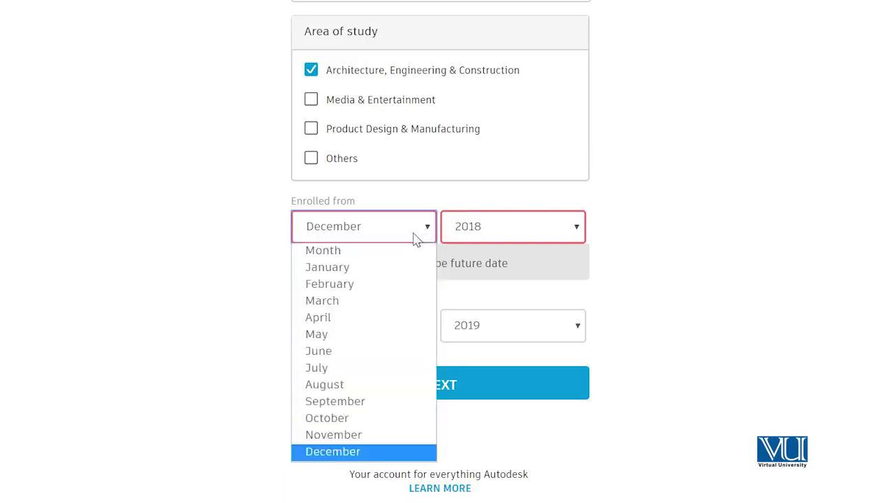
Change the enrolment month to August, confirm the account, and scroll to the AutoCAD download panel.
{"action": "left_click", "coordinate": [341, 392]}
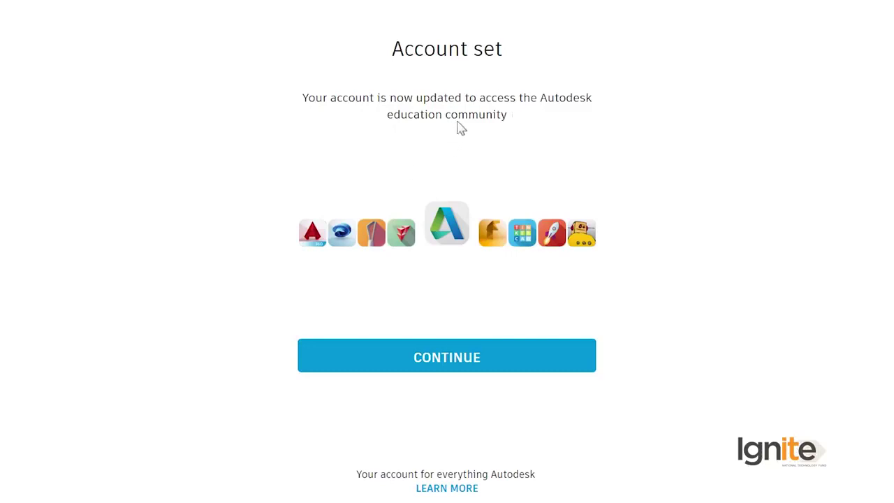
{"action": "left_click", "coordinate": [425, 362]}
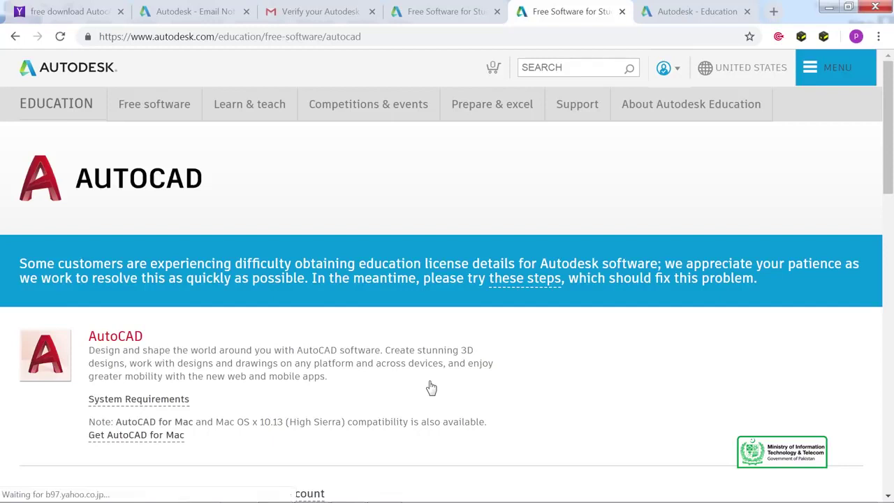
{"action": "scroll", "coordinate": [431, 387], "scroll_direction": "down", "scroll_amount": 4}
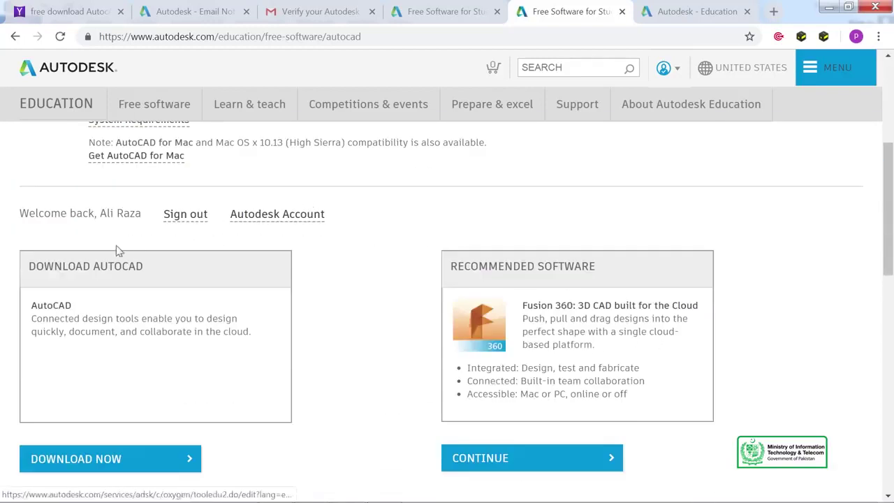
{"action": "scroll", "coordinate": [79, 286], "scroll_direction": "down", "scroll_amount": 2}
{"action": "scroll", "coordinate": [82, 349], "scroll_direction": "up", "scroll_amount": 1}
{"action": "scroll", "coordinate": [81, 349], "scroll_direction": "down", "scroll_amount": 1}
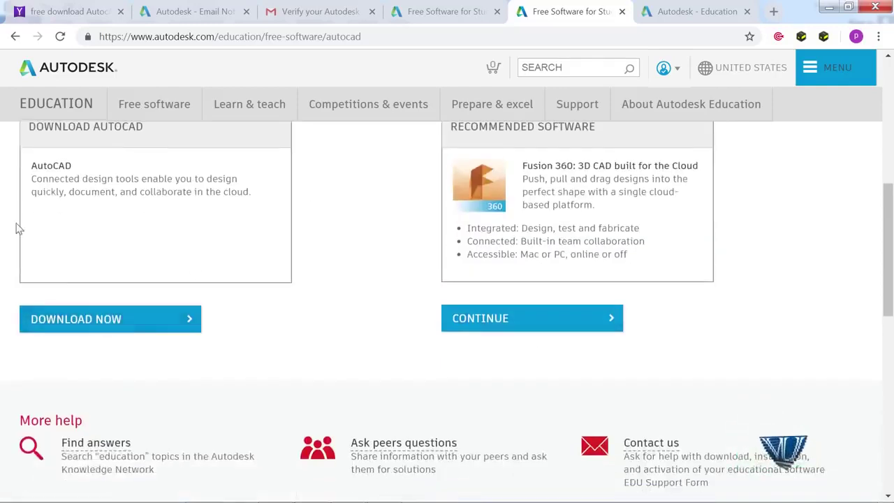
{"action": "scroll", "coordinate": [42, 258], "scroll_direction": "up", "scroll_amount": 2}
{"action": "scroll", "coordinate": [136, 216], "scroll_direction": "up", "scroll_amount": 2}
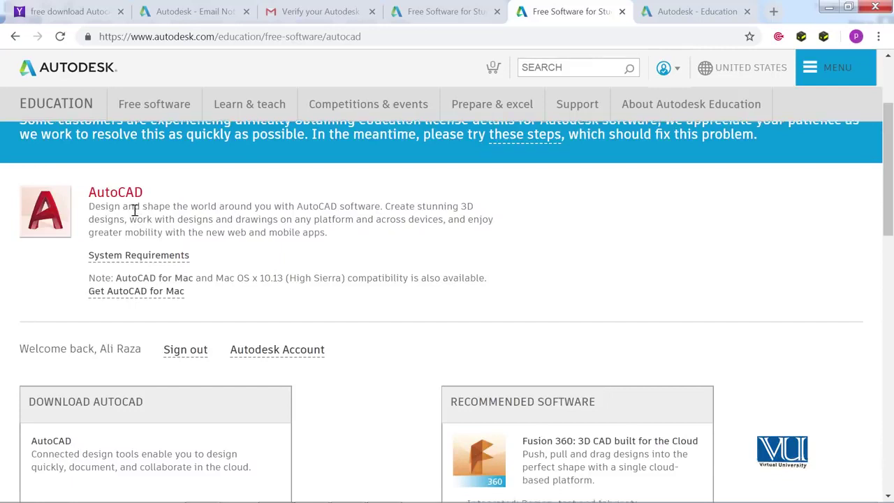
{"action": "scroll", "coordinate": [116, 235], "scroll_direction": "down", "scroll_amount": 4}
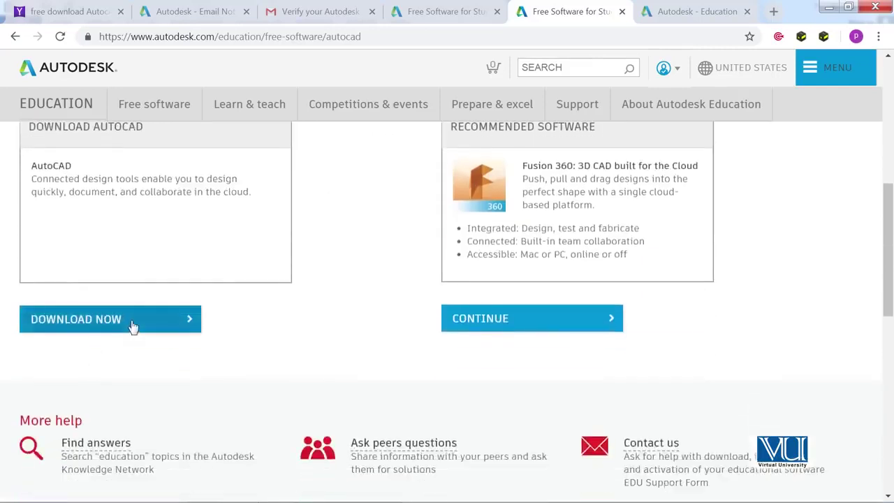
Reveal the AutoCAD download form and choose AutoCAD 2016 as the version.
{"action": "left_click", "coordinate": [137, 325]}
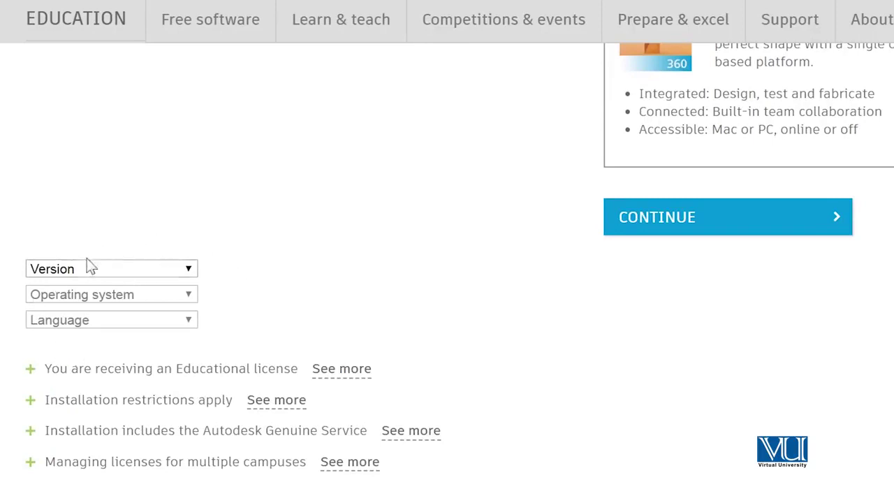
{"action": "left_click", "coordinate": [97, 273]}
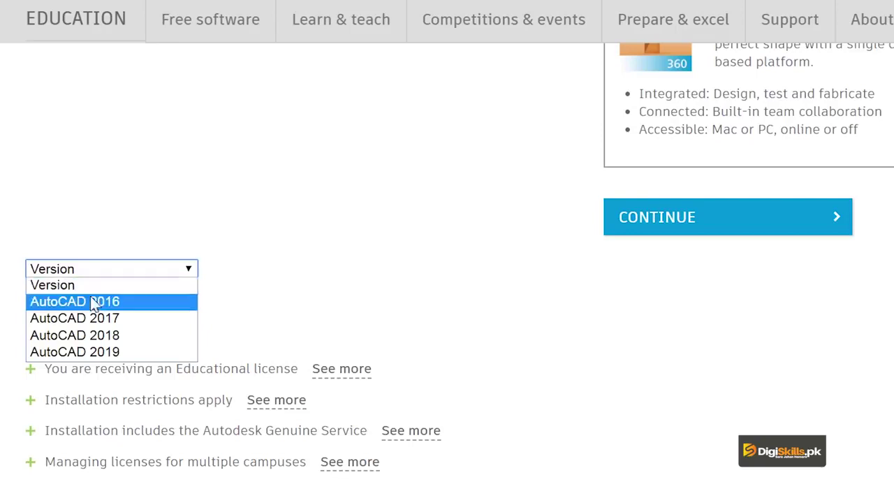
{"action": "left_click", "coordinate": [94, 303]}
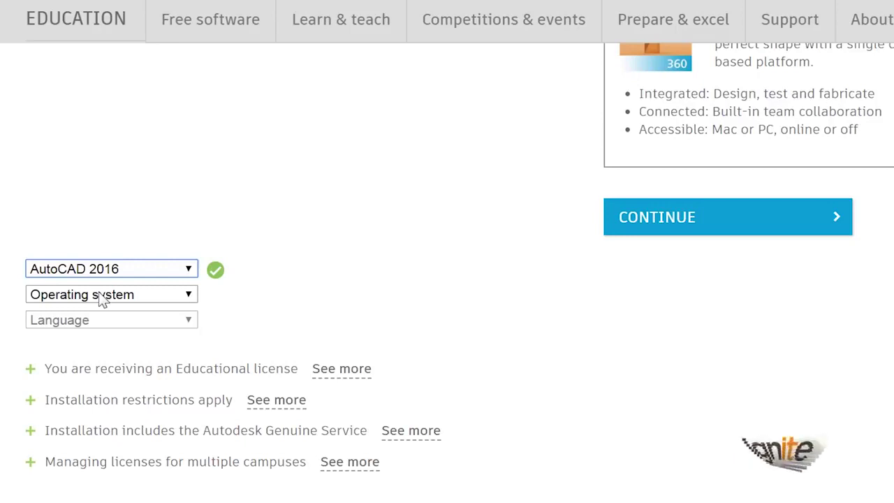
{"action": "left_click", "coordinate": [101, 295]}
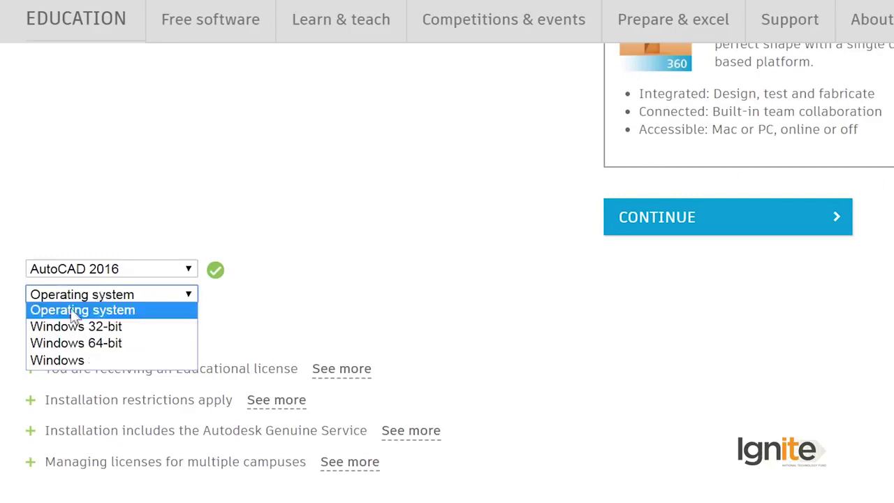
{"action": "left_click", "coordinate": [357, 235]}
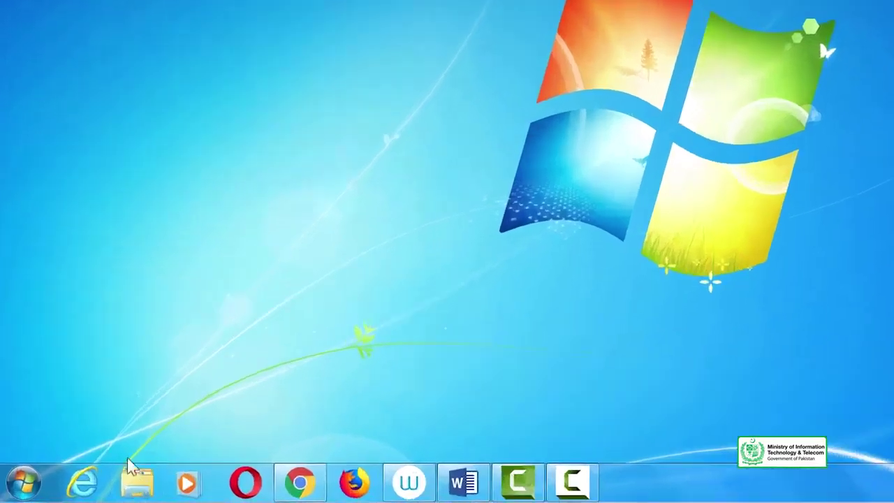
{"action": "left_click", "coordinate": [150, 489]}
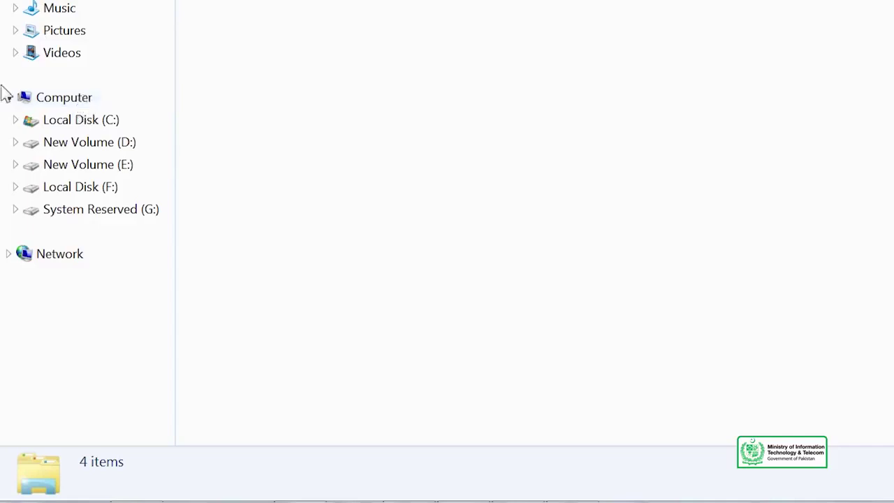
{"action": "right_click", "coordinate": [79, 103]}
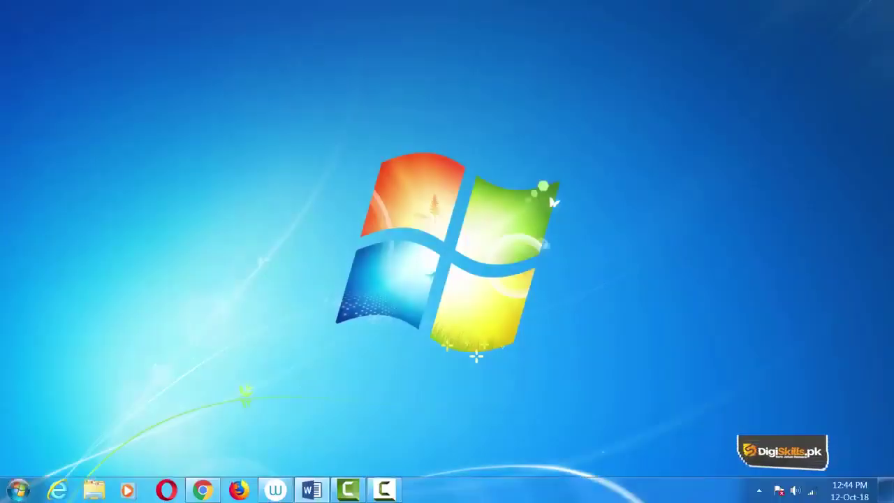
{"action": "key", "text": "super"}
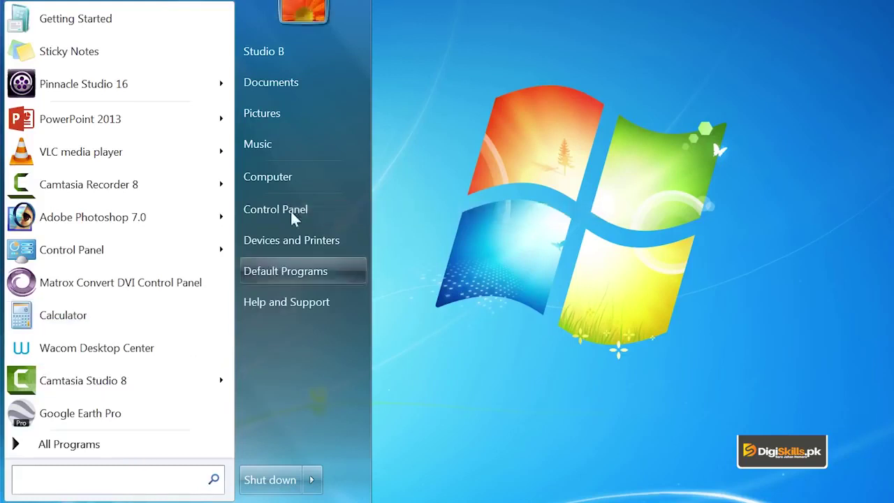
{"action": "right_click", "coordinate": [293, 180]}
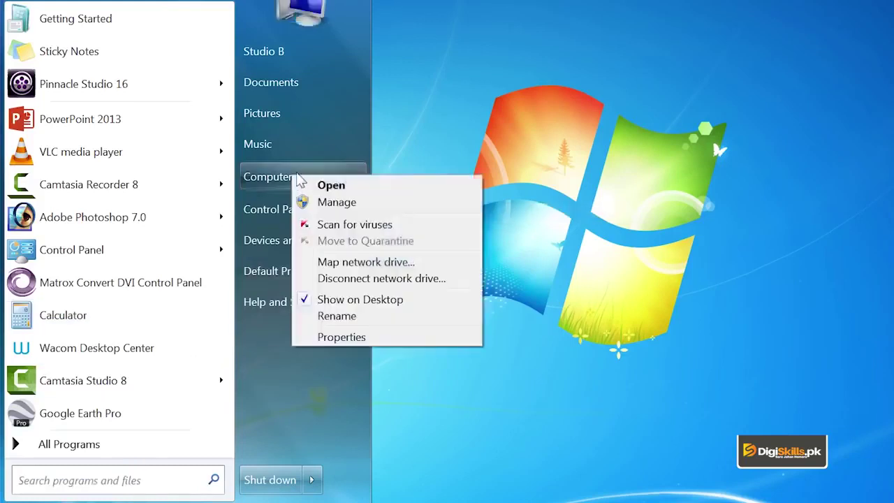
{"action": "left_click", "coordinate": [314, 337]}
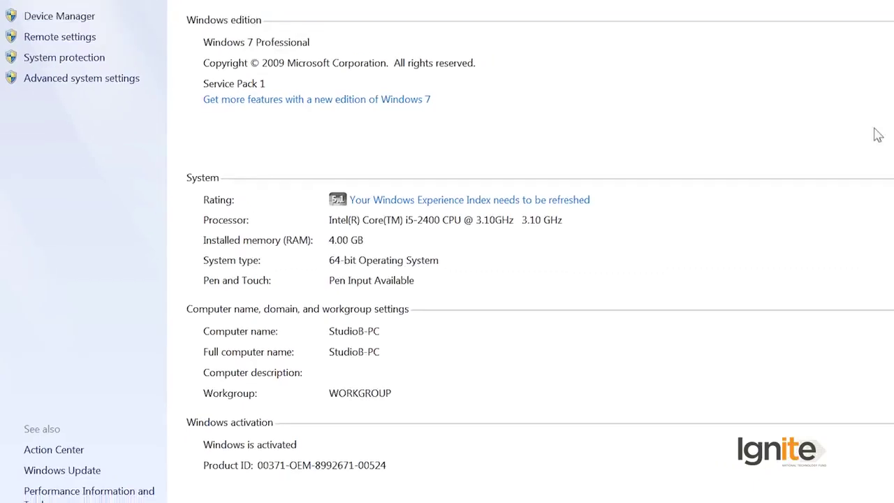
{"action": "key", "text": "alt+F4"}
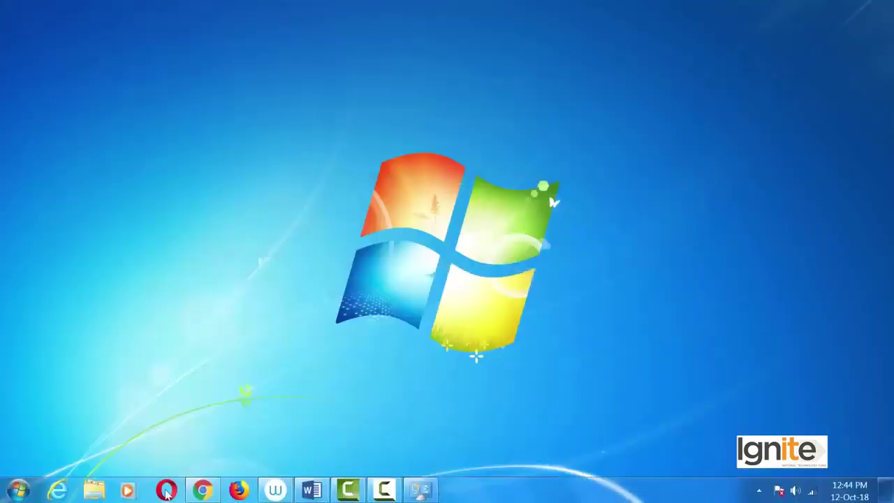
Back in Chrome, set the download to Windows 64-bit and English, then scroll to the install option.
{"action": "left_click", "coordinate": [201, 492]}
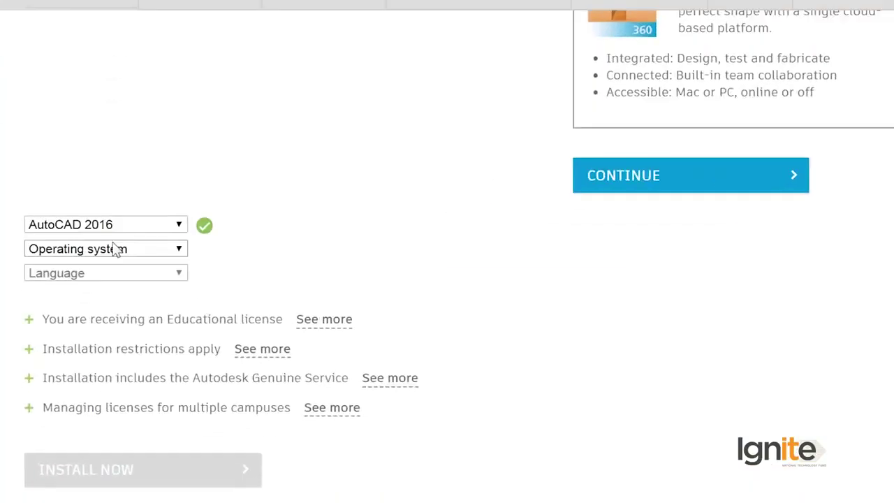
{"action": "left_click", "coordinate": [122, 250]}
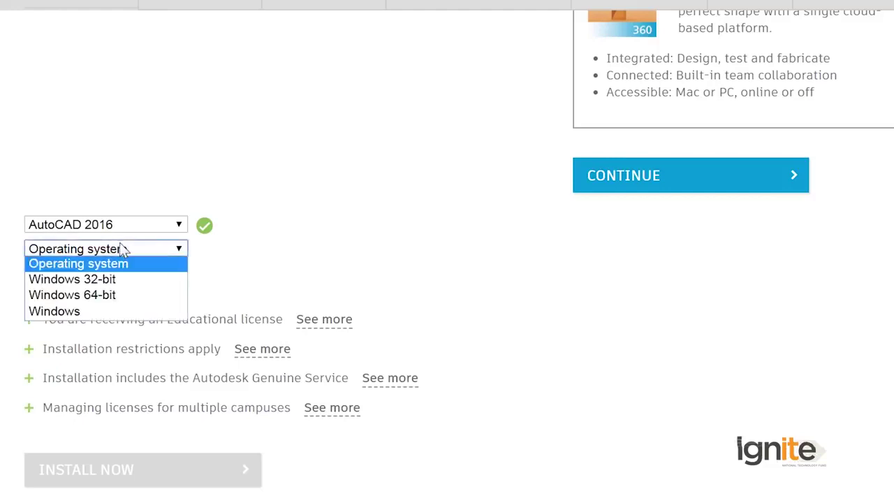
{"action": "left_click", "coordinate": [108, 296]}
{"action": "left_click", "coordinate": [108, 271]}
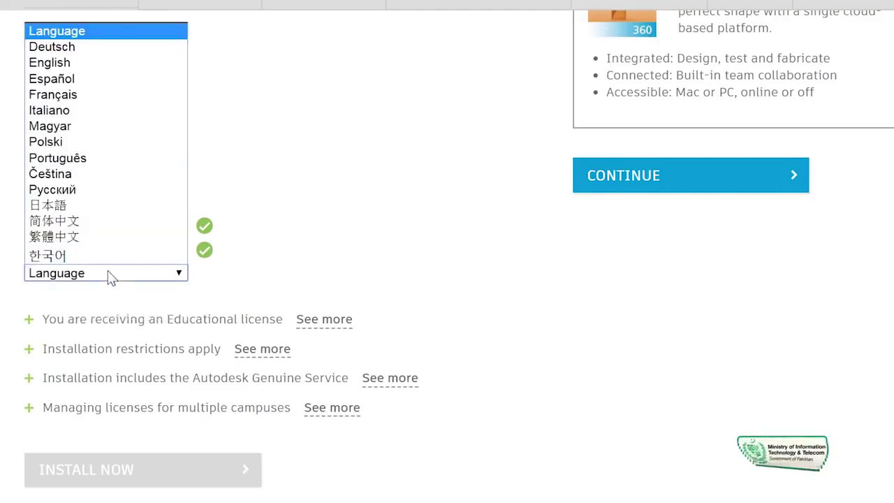
{"action": "left_click", "coordinate": [101, 67]}
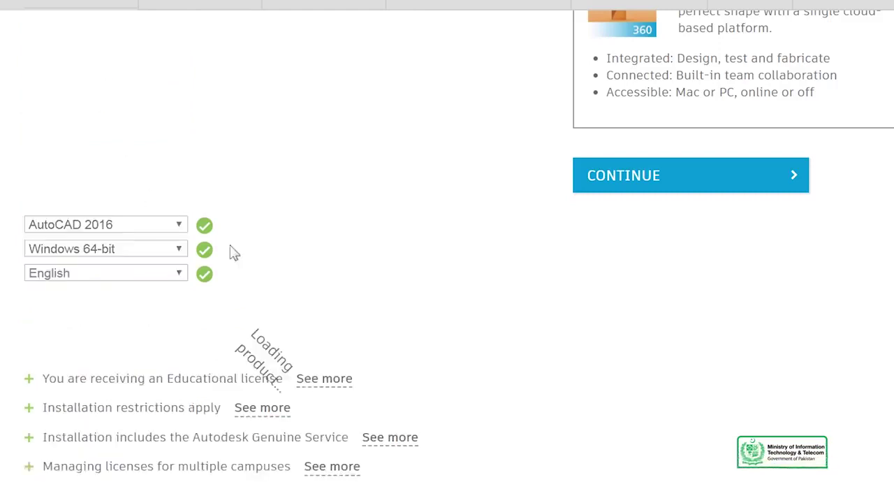
{"action": "scroll", "coordinate": [206, 316], "scroll_direction": "down", "scroll_amount": 3}
{"action": "scroll", "coordinate": [146, 269], "scroll_direction": "down", "scroll_amount": 3}
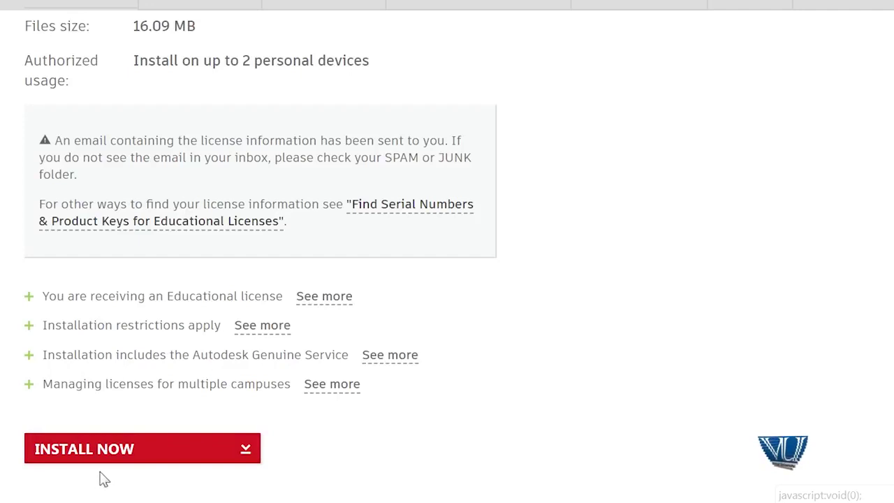
Accept the license, download the AutoCAD 2016 web installer, and allow it to run.
{"action": "left_click", "coordinate": [136, 453]}
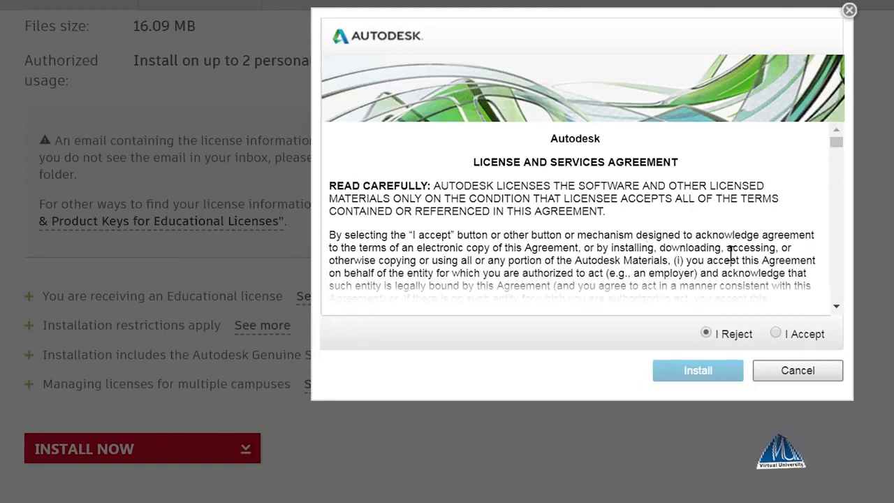
{"action": "left_click", "coordinate": [774, 333]}
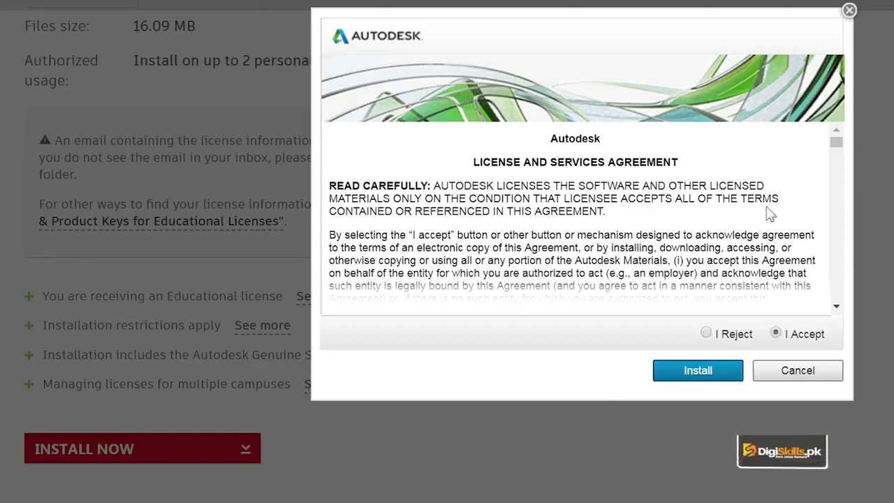
{"action": "left_click", "coordinate": [719, 377]}
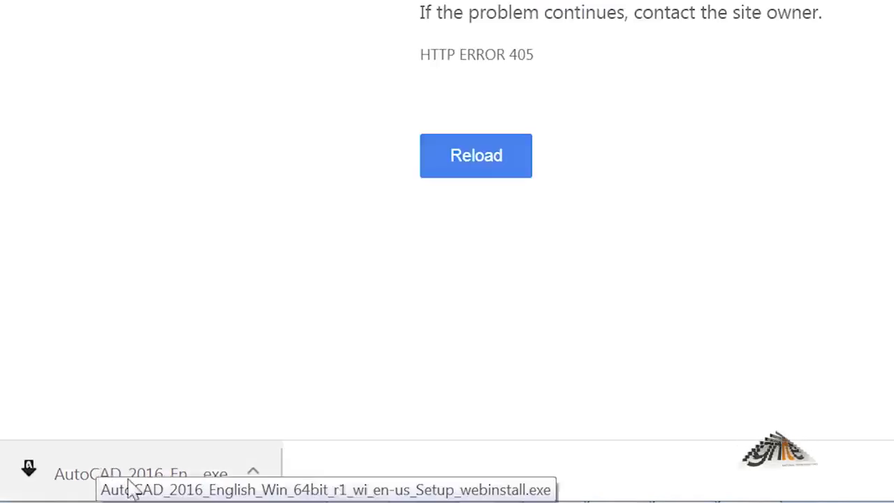
{"action": "left_click", "coordinate": [123, 477]}
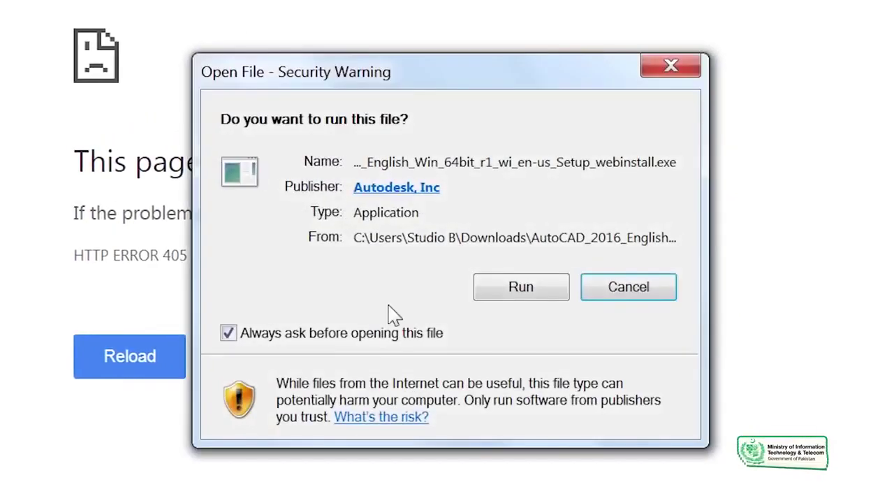
{"action": "left_click", "coordinate": [491, 291]}
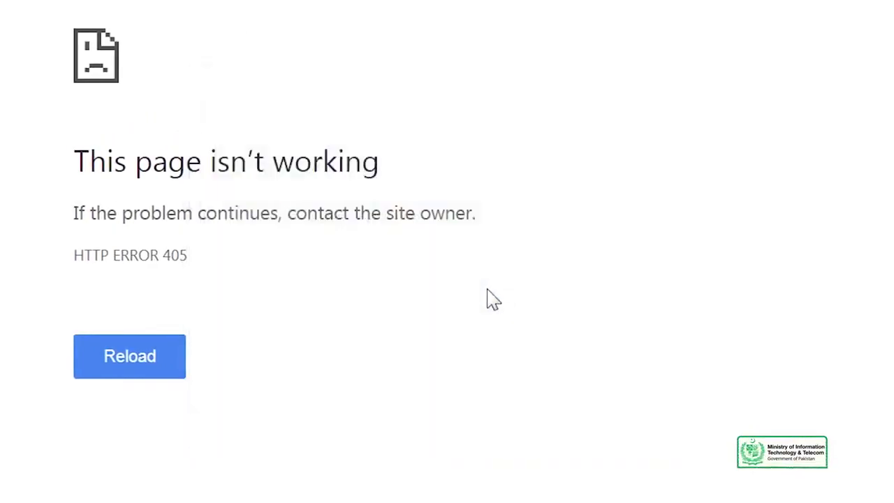